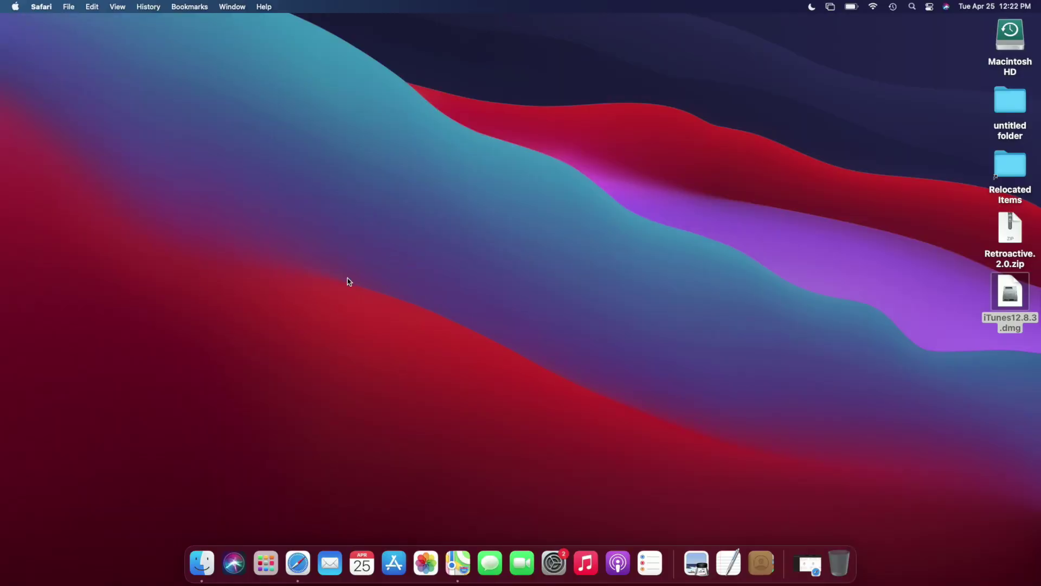
- Bring Safari back full screen and scroll the Apple Downloads list to iTunes 12.8.3 for Mac
left_click(303, 558)
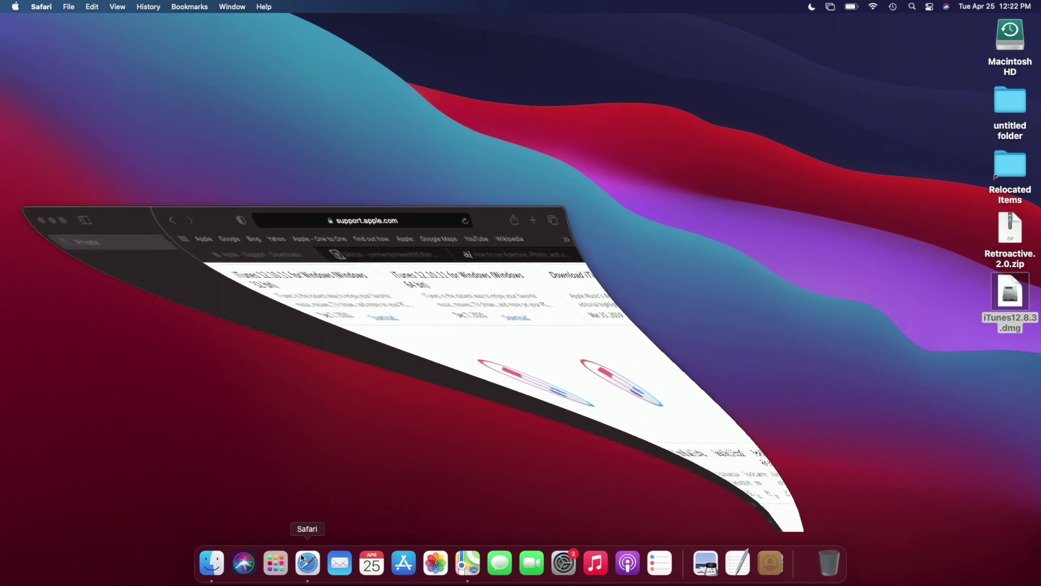
left_click_drag(513, 218, 579, 167)
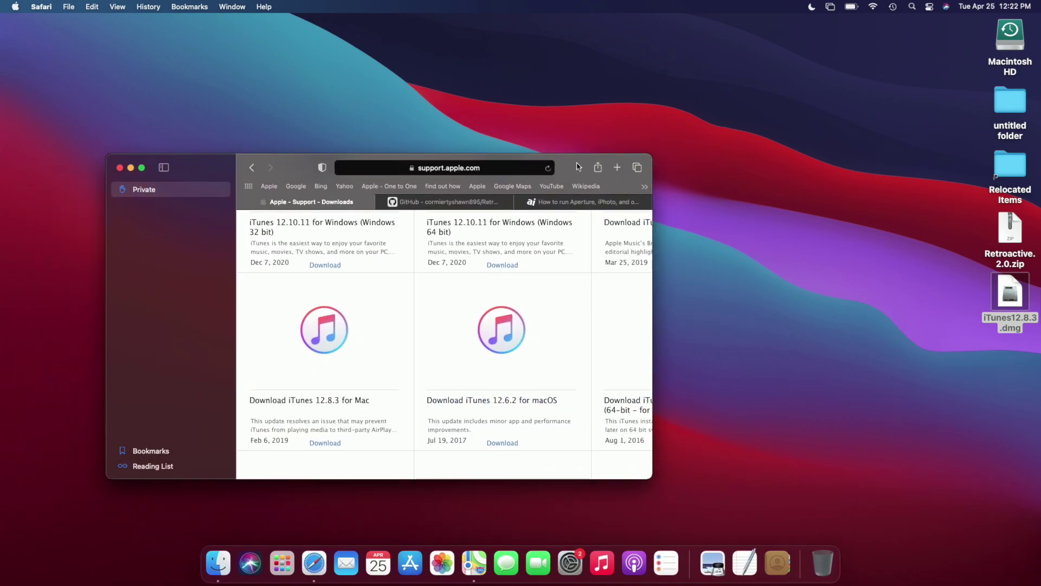
left_click(141, 168)
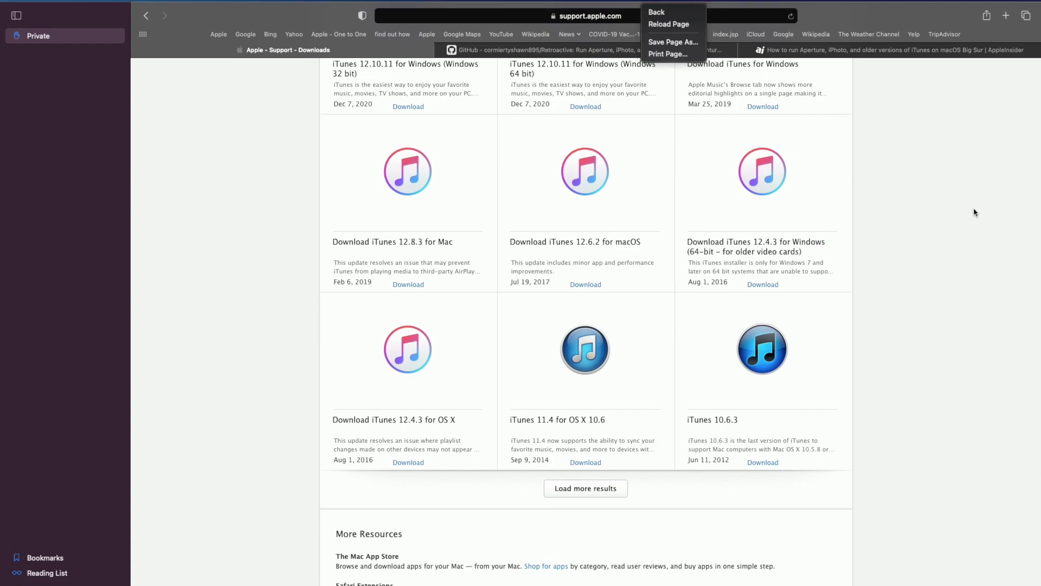
scroll(974, 213, "up", 5)
mouse_move(666, 67)
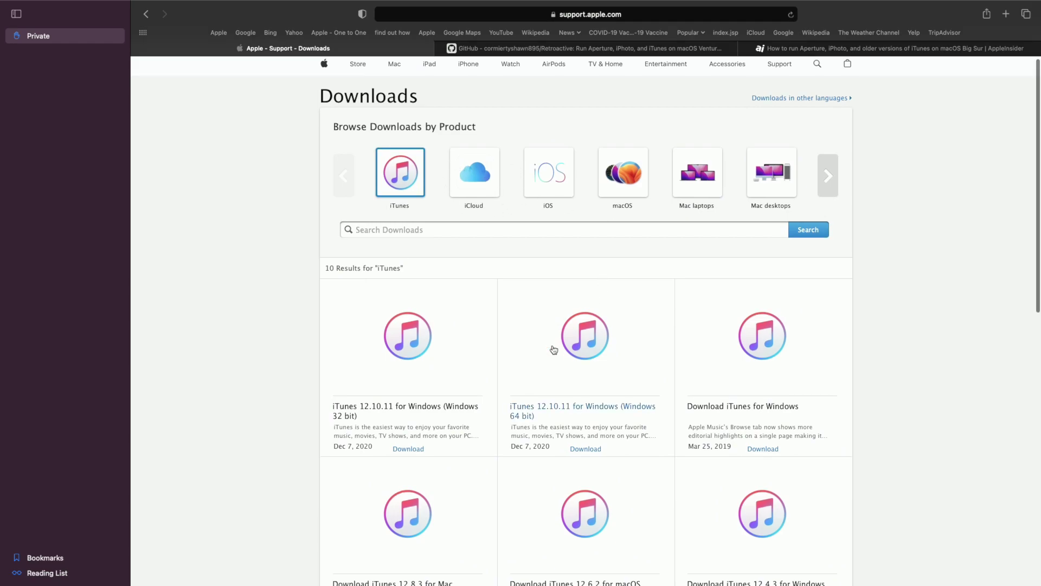
scroll(553, 349, "down", 3)
scroll(518, 362, "down", 2)
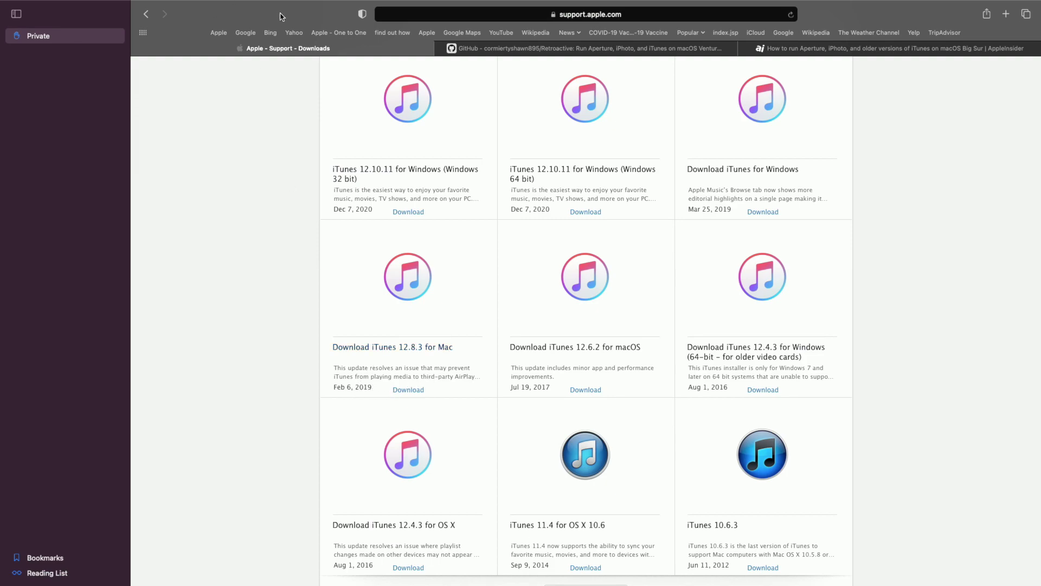
mouse_move(422, 3)
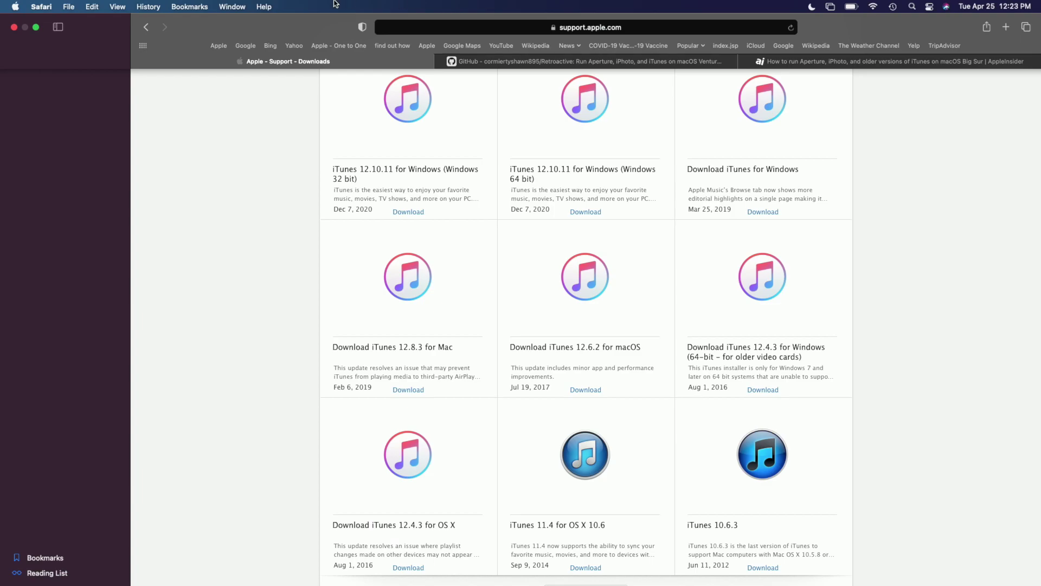
- Leave full screen, mount iTunes12.8.3.dmg, and try Install iTunes, dismissing the macOS 10.13.99 warning
left_click(35, 27)
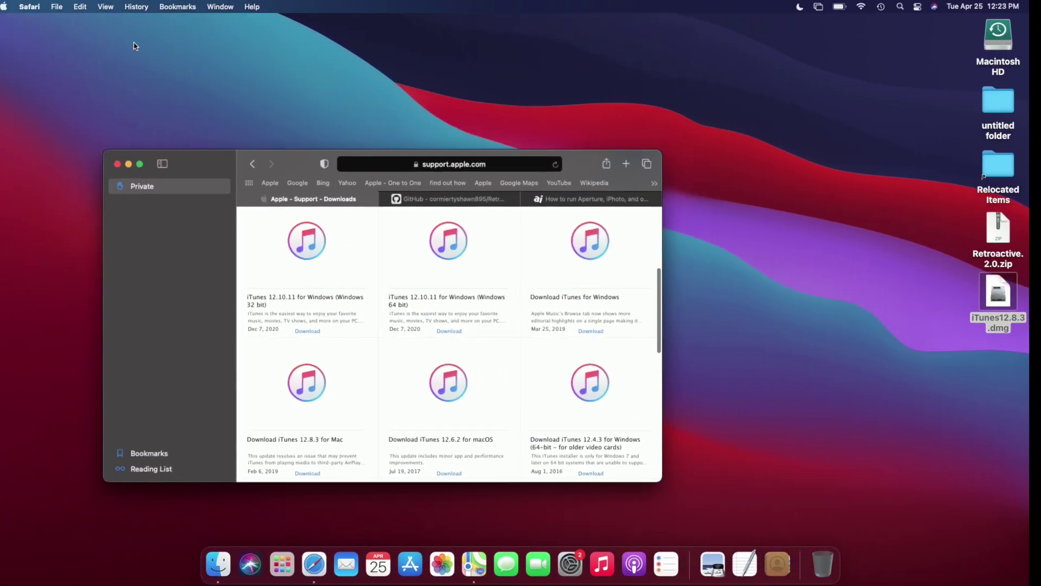
left_click(1012, 296)
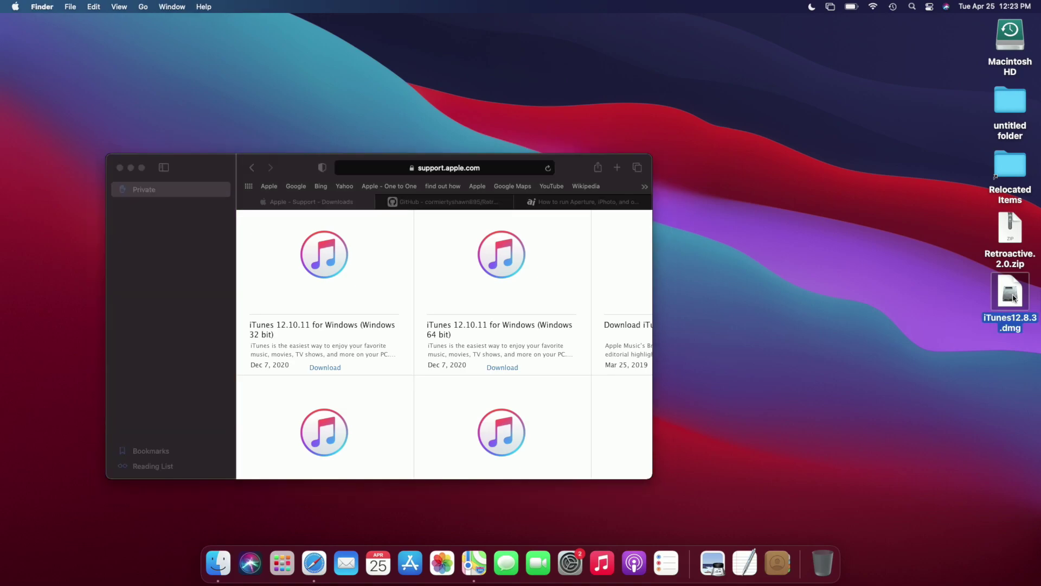
double_click(1012, 296)
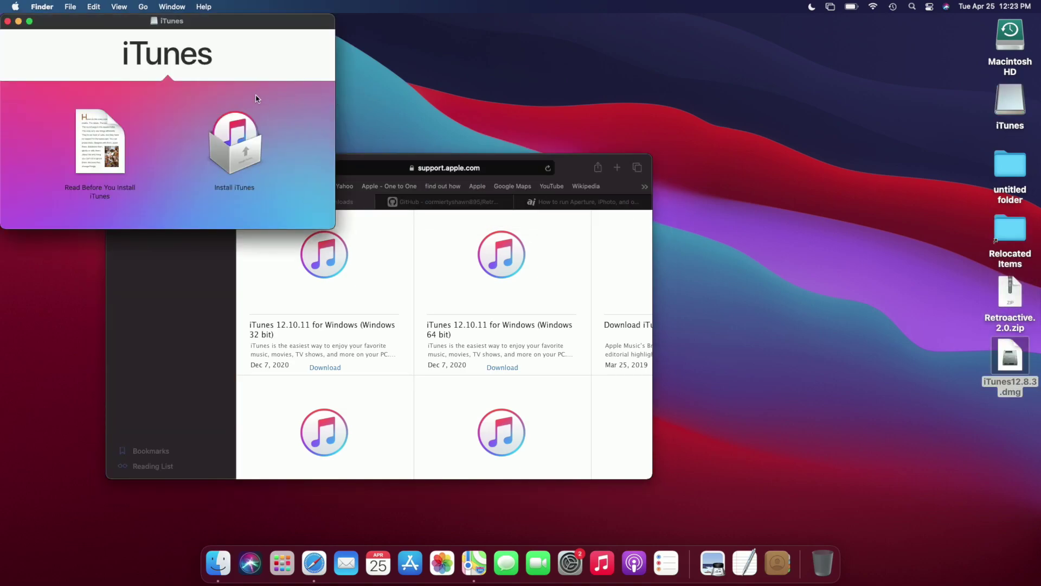
double_click(241, 147)
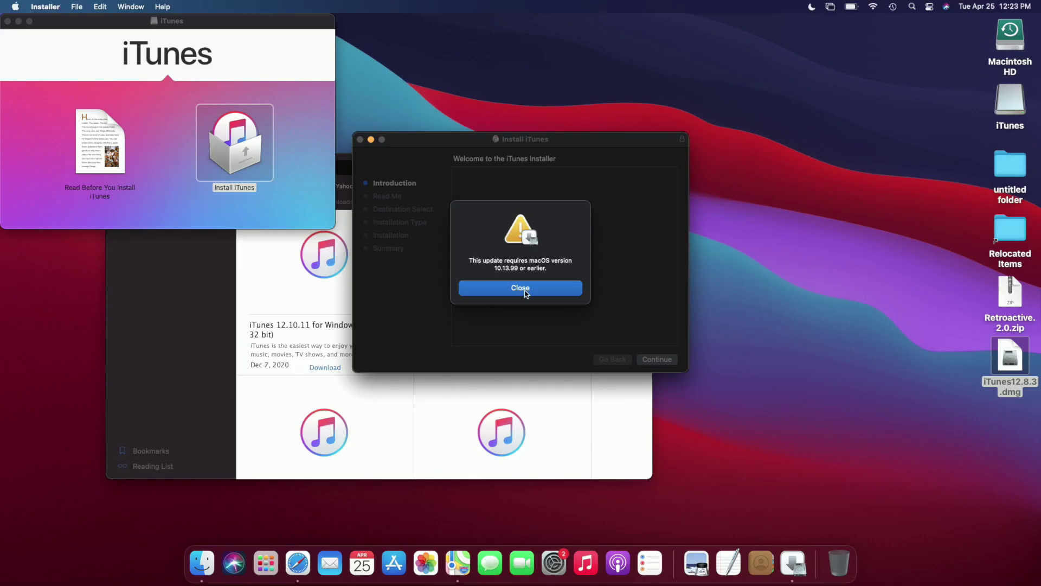
left_click(525, 292)
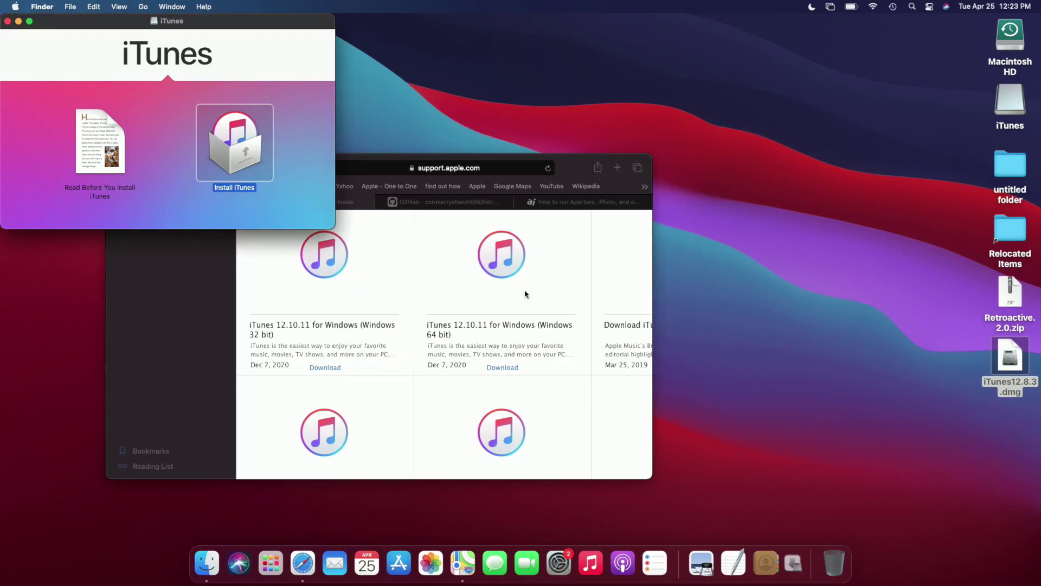
- Close the iTunes disk image window and bring Safari forward
left_click_drag(241, 23, 329, 65)
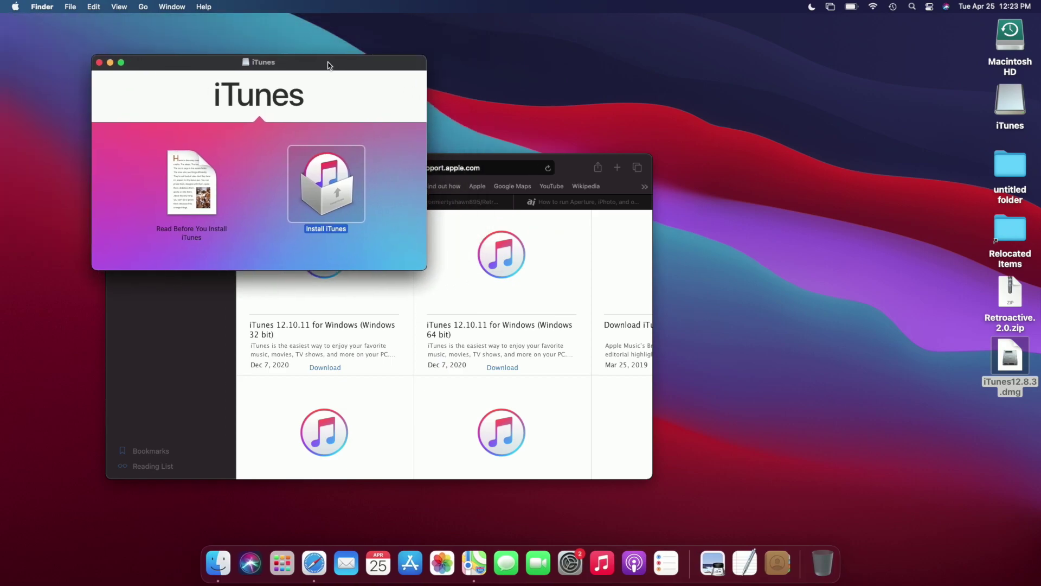
left_click(99, 63)
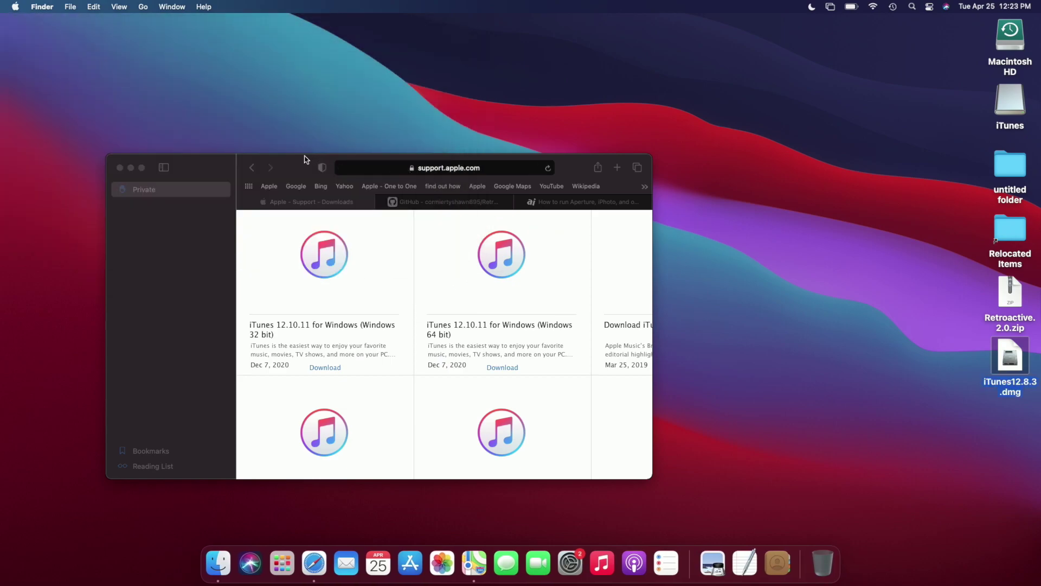
left_click_drag(305, 159, 268, 87)
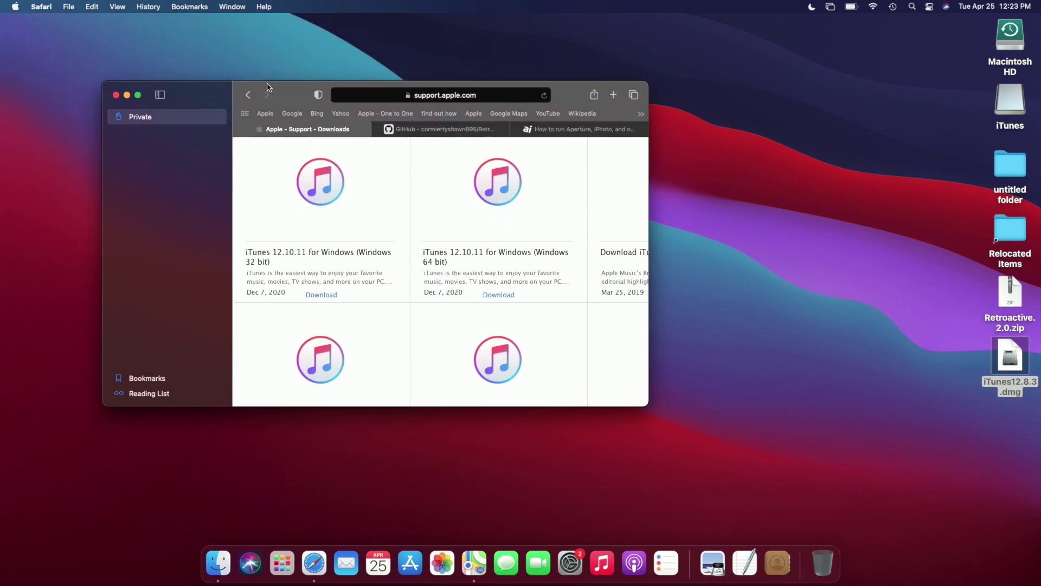
- Show the GitHub Retroactive repository tab full screen and read through its README
left_click(138, 95)
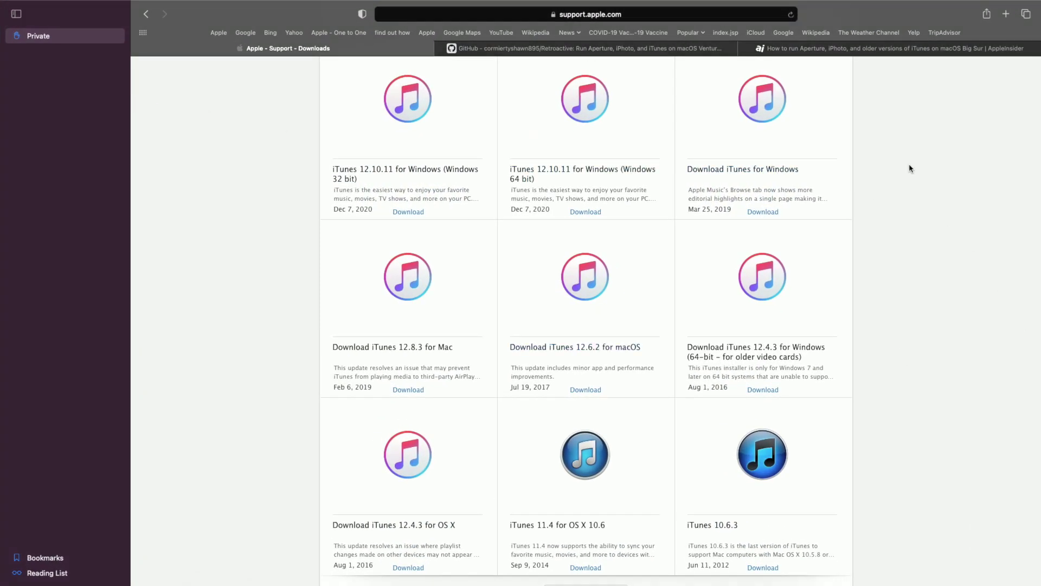
left_click(527, 50)
scroll(527, 226, "up", 2)
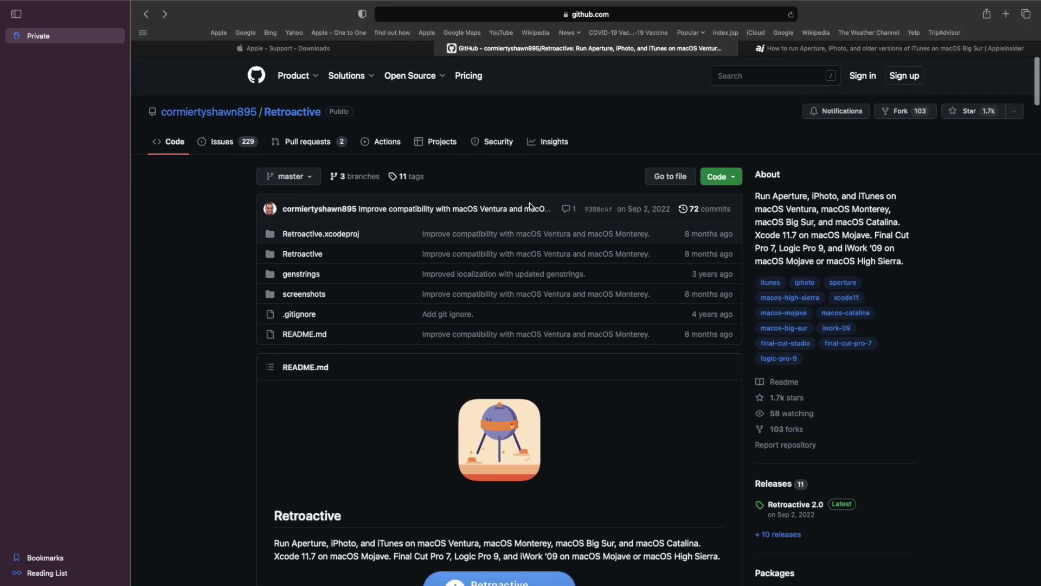
mouse_move(148, 2)
scroll(560, 372, "down", 5)
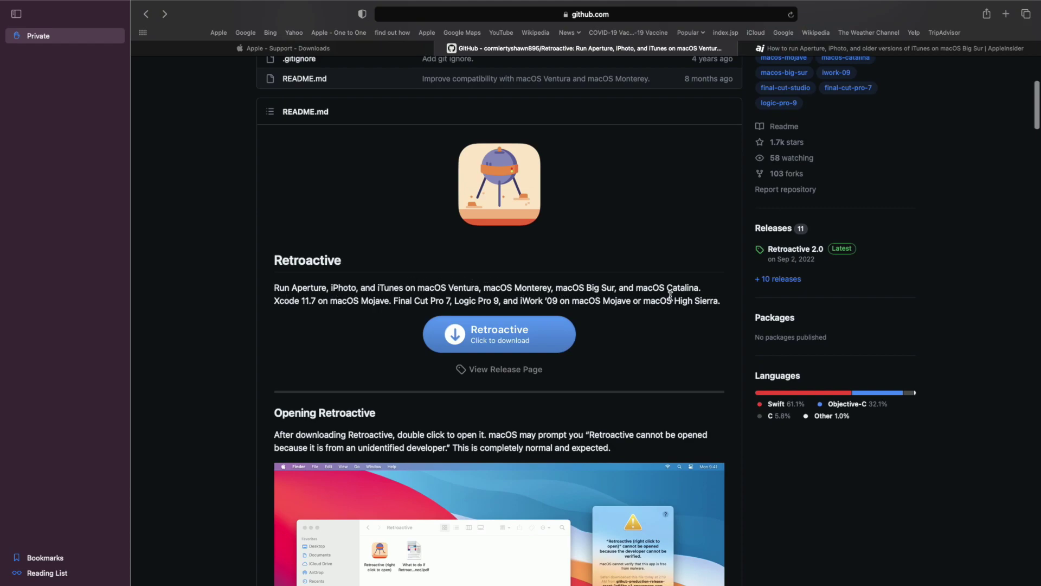
scroll(670, 296, "down", 1)
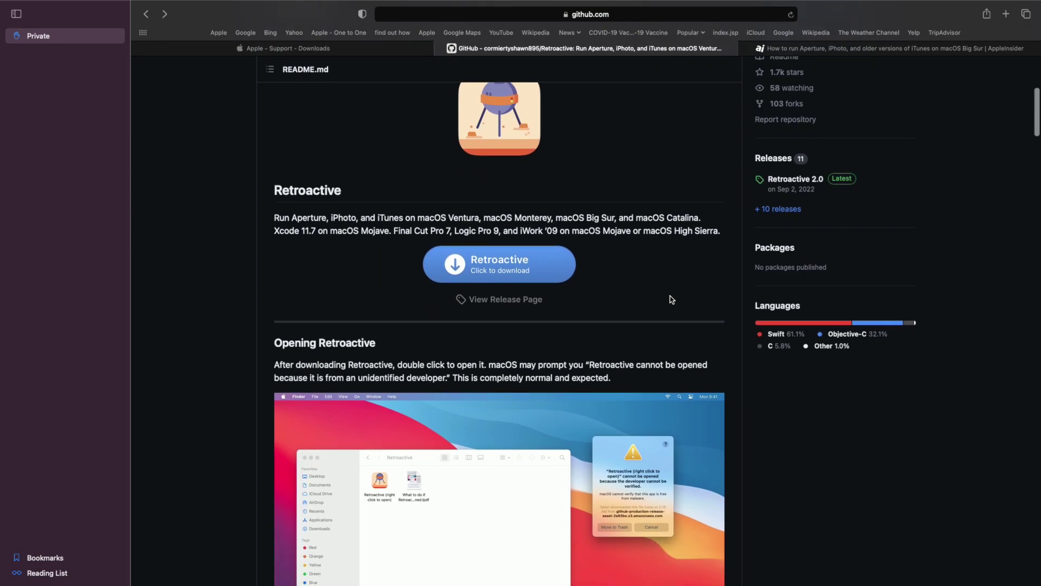
scroll(565, 336, "down", 1)
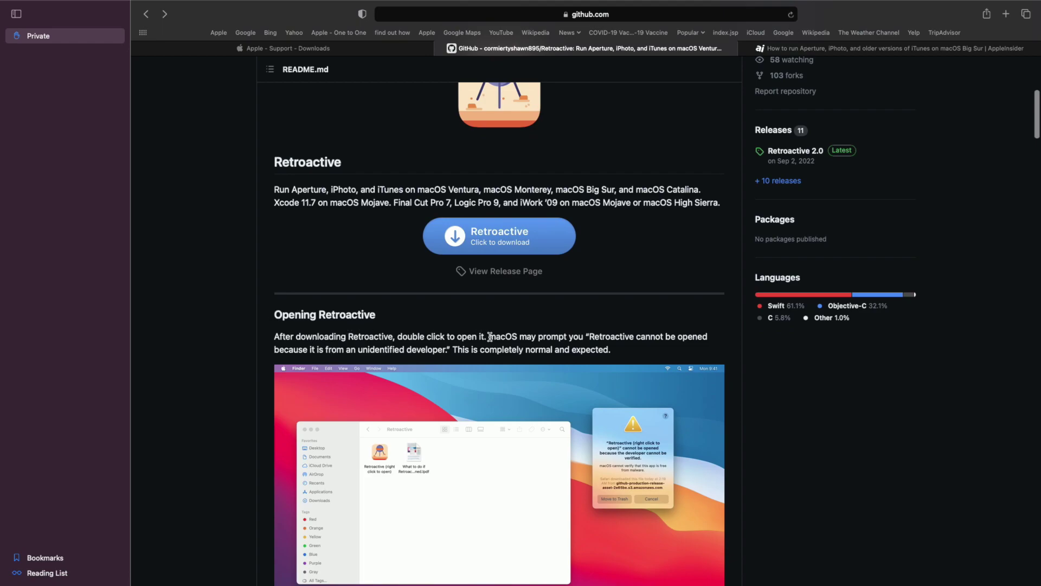
scroll(628, 325, "down", 3)
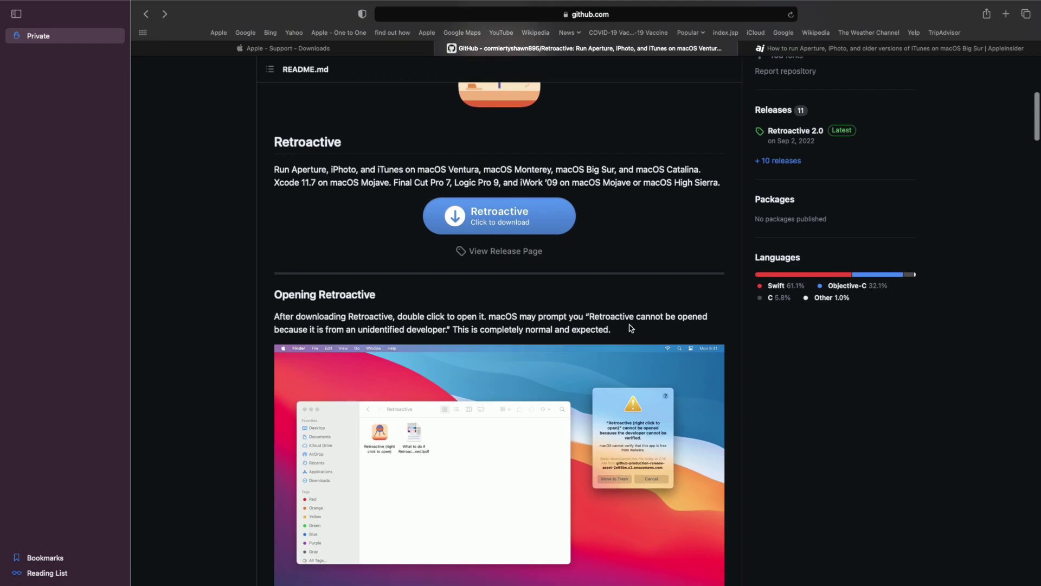
scroll(556, 169, "up", 10)
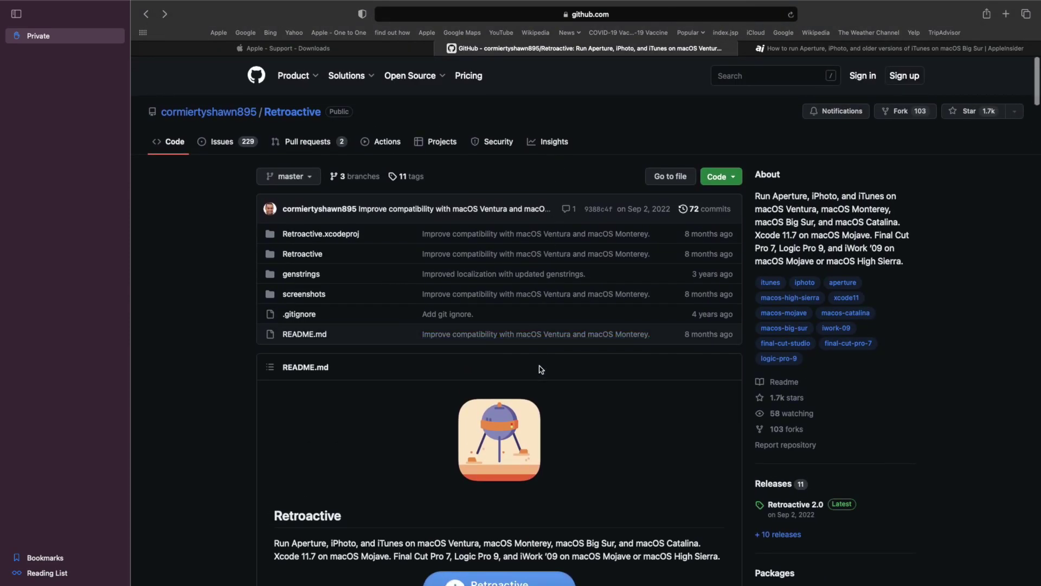
scroll(541, 369, "down", 5)
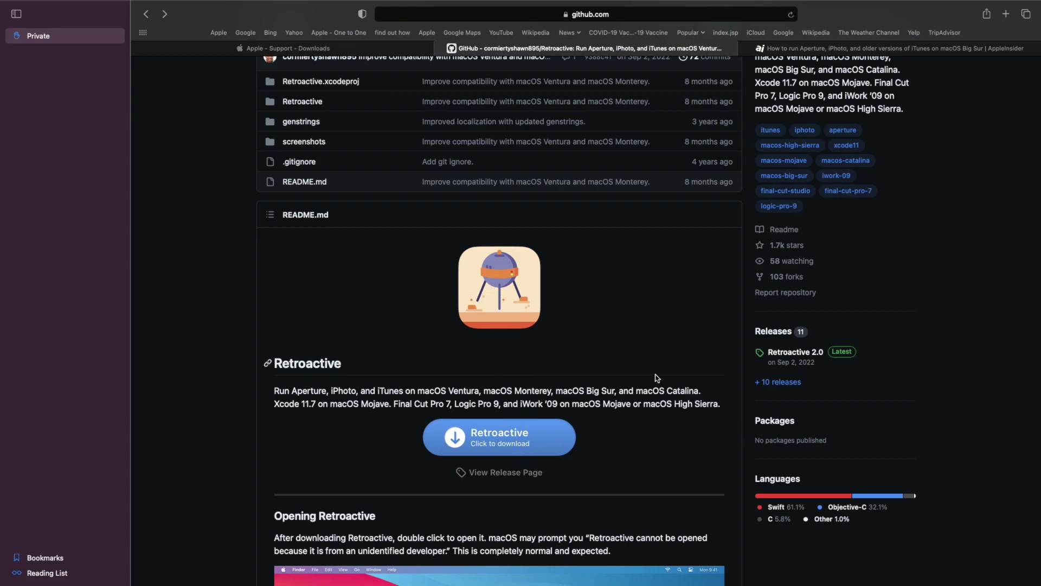
- Exit Safari full screen and open Retroactive.2.0.zip from its context menu to unzip it
mouse_move(183, 3)
left_click(36, 28)
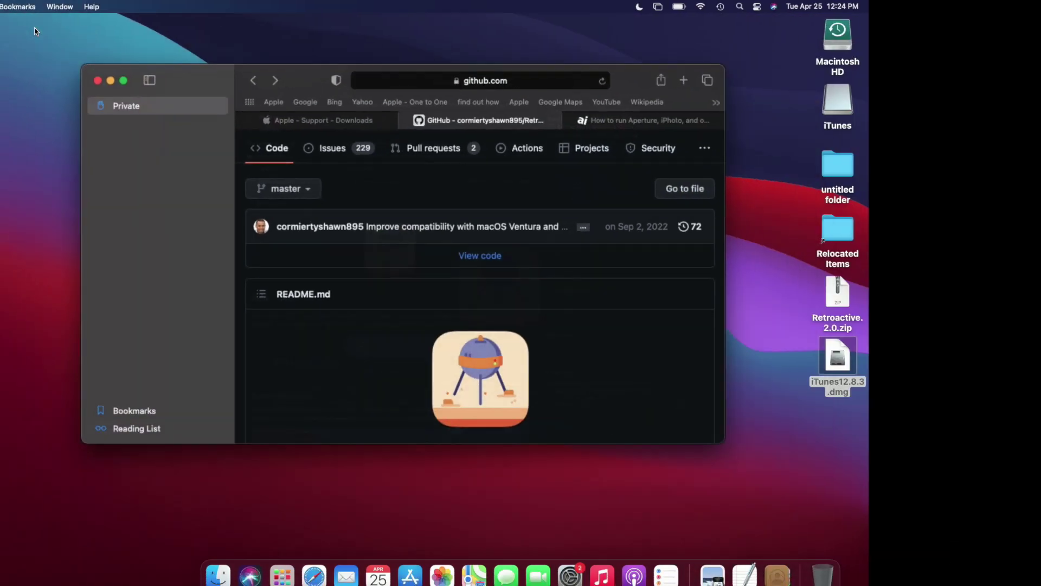
right_click(1009, 296)
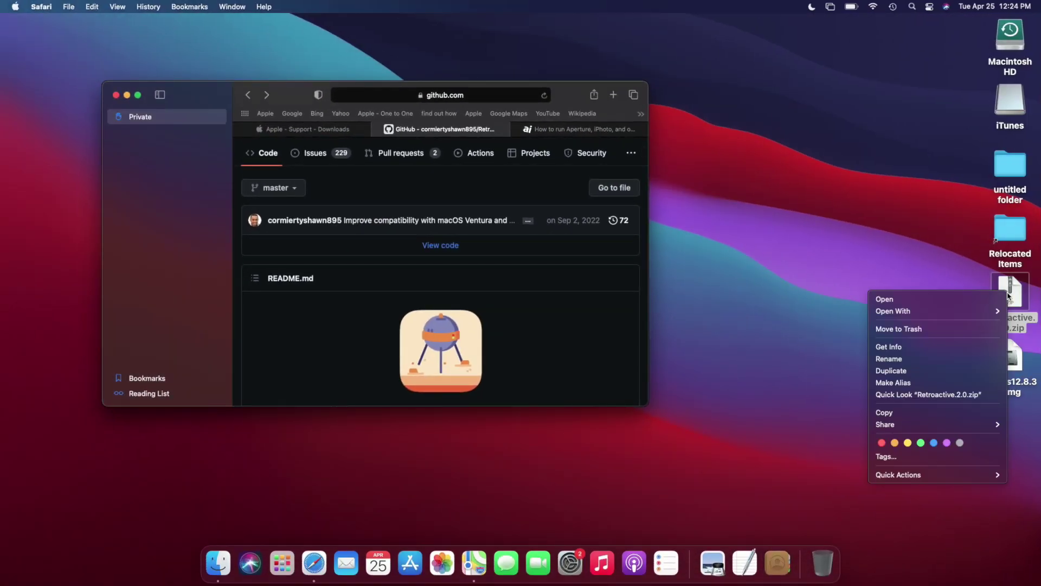
mouse_move(915, 315)
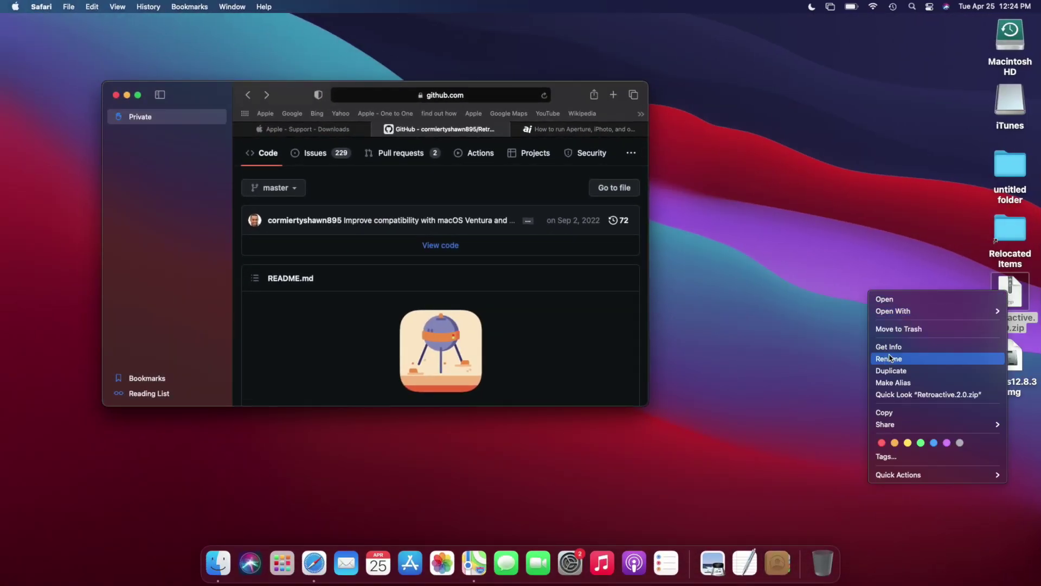
left_click(892, 300)
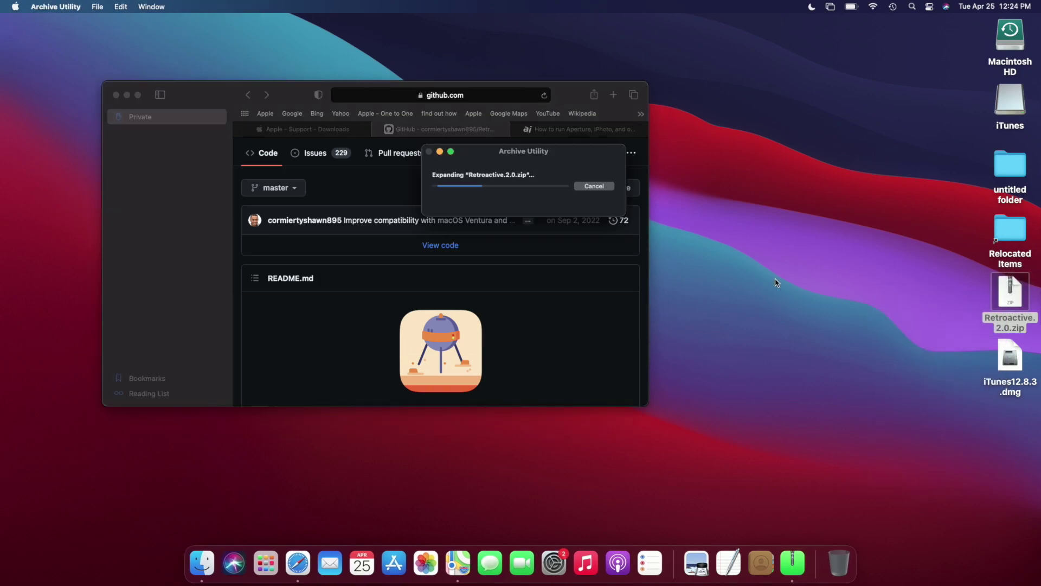
- Open the Retroactive 2.0 folder and launch the Retroactive app inside it
double_click(1009, 170)
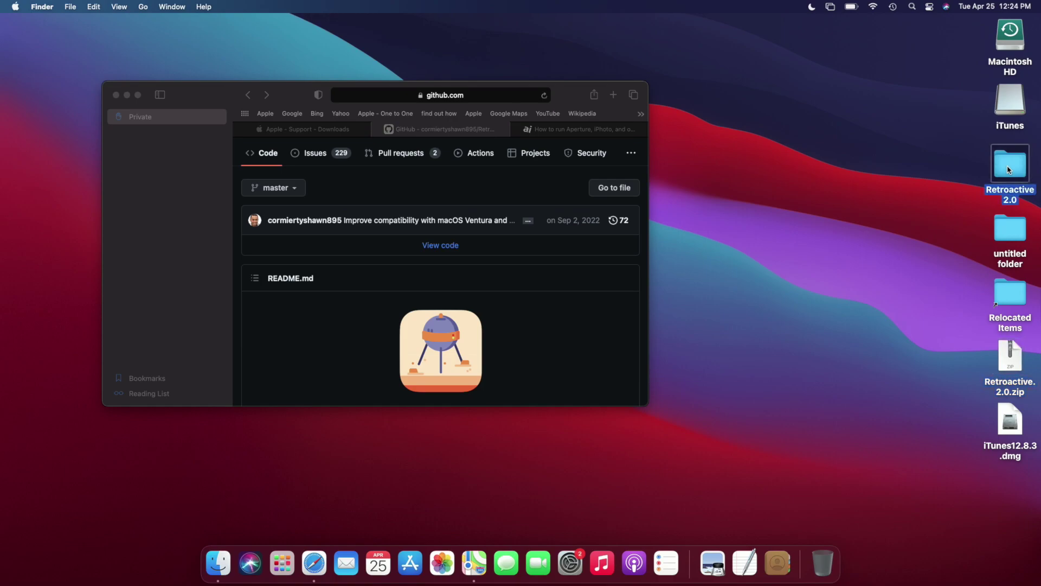
left_click_drag(484, 98, 522, 122)
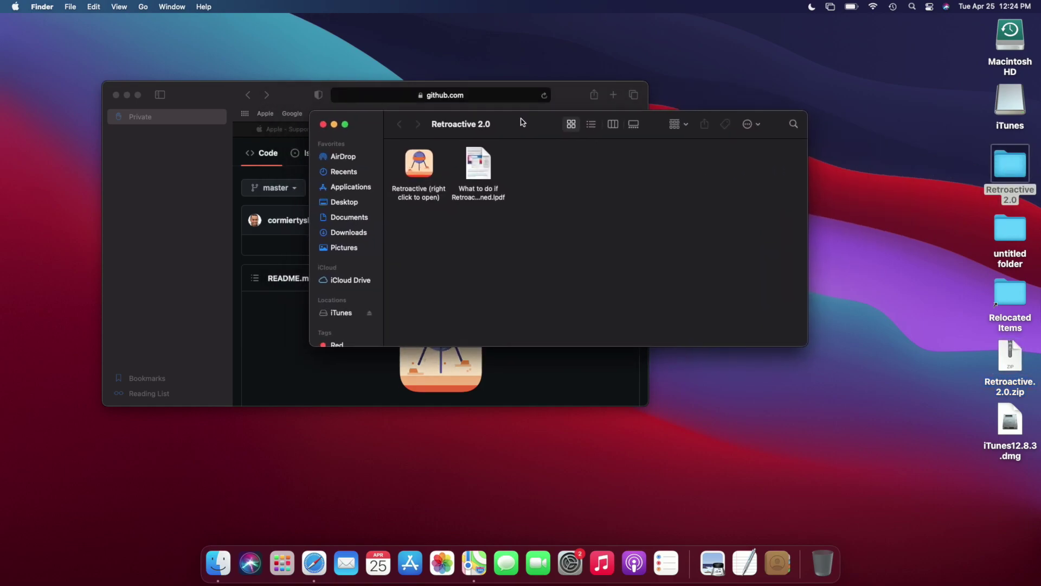
double_click(413, 163)
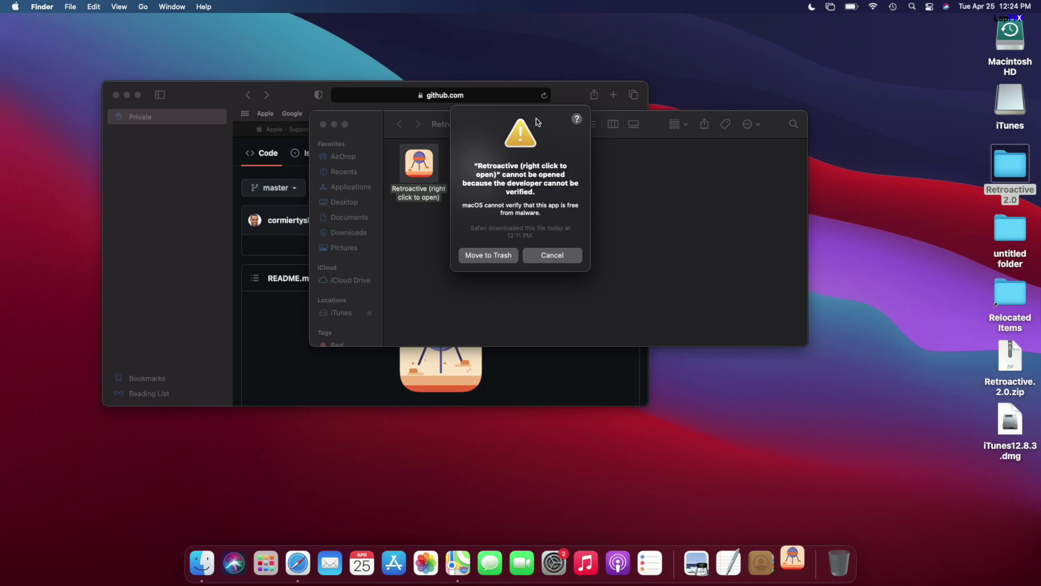
- Allow Retroactive through Security & Privacy's Open Anyway and confirm opening it
left_click_drag(537, 122, 510, 133)
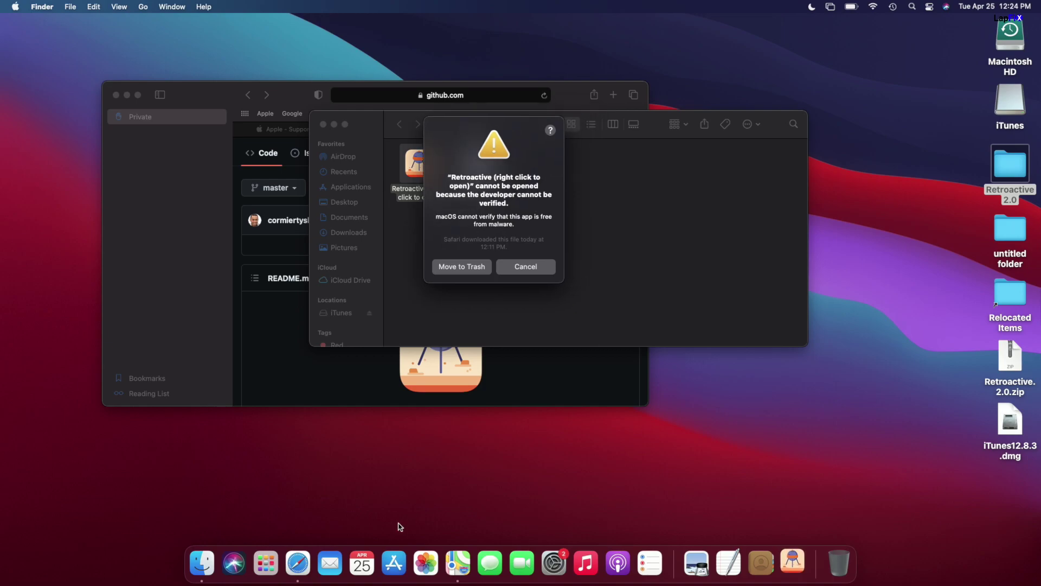
left_click(554, 563)
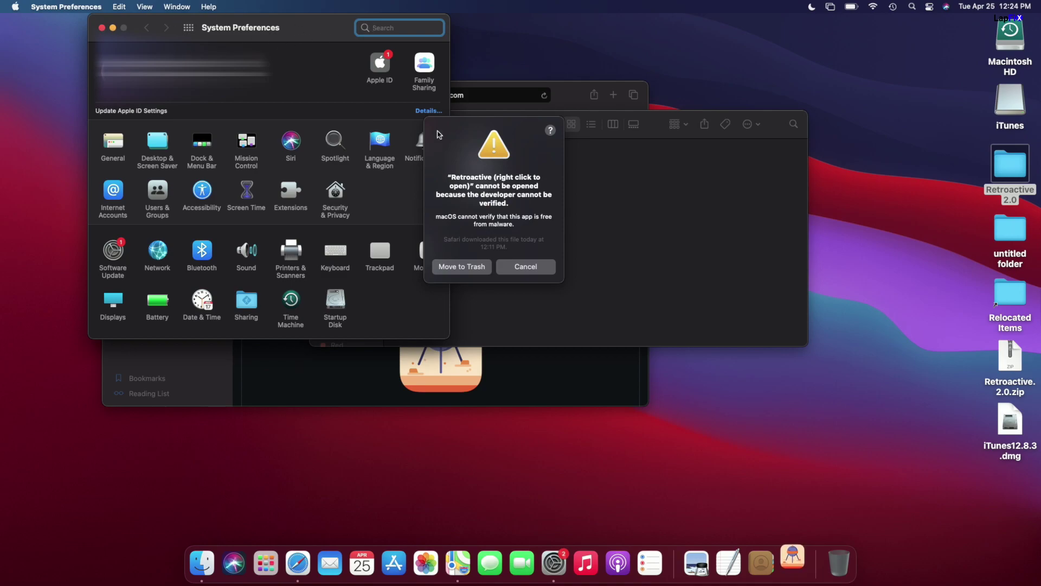
left_click(336, 195)
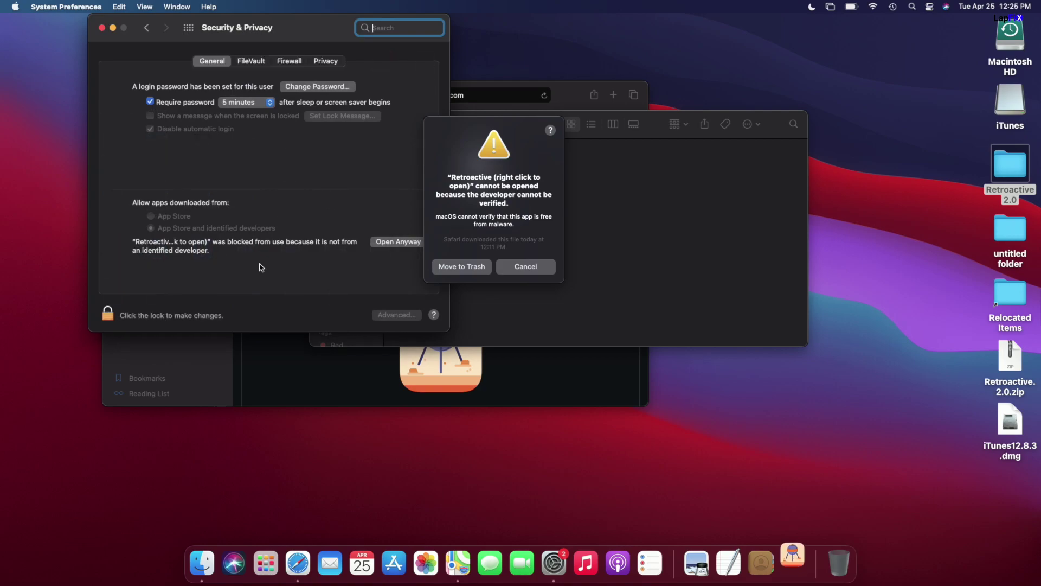
left_click(382, 246)
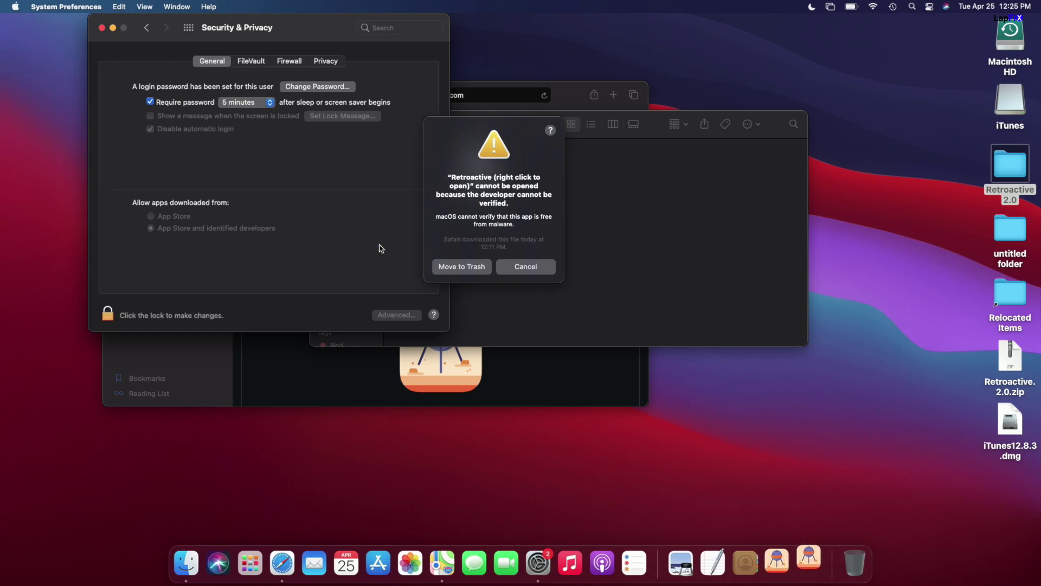
left_click(526, 268)
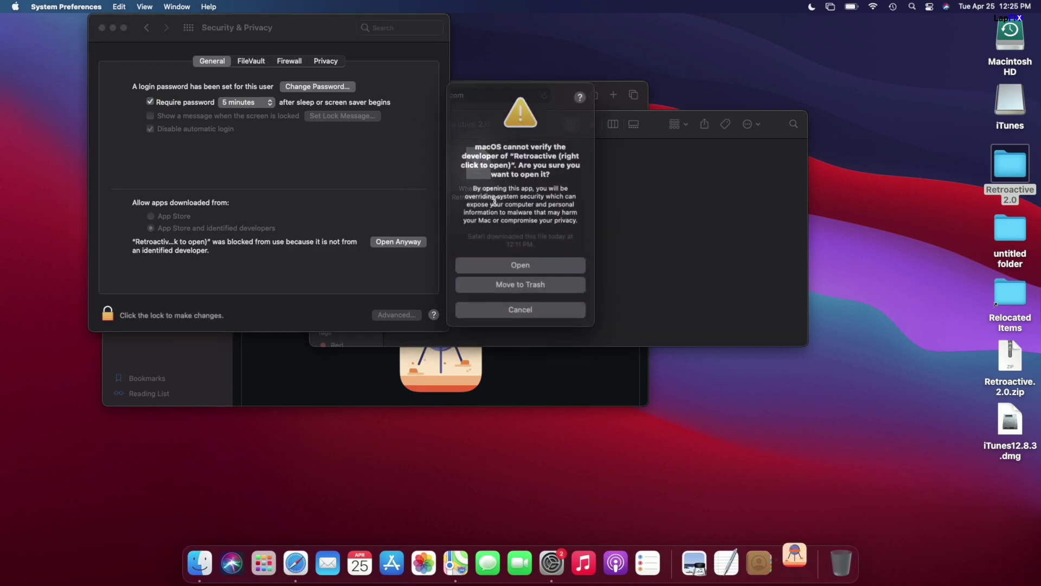
left_click(521, 262)
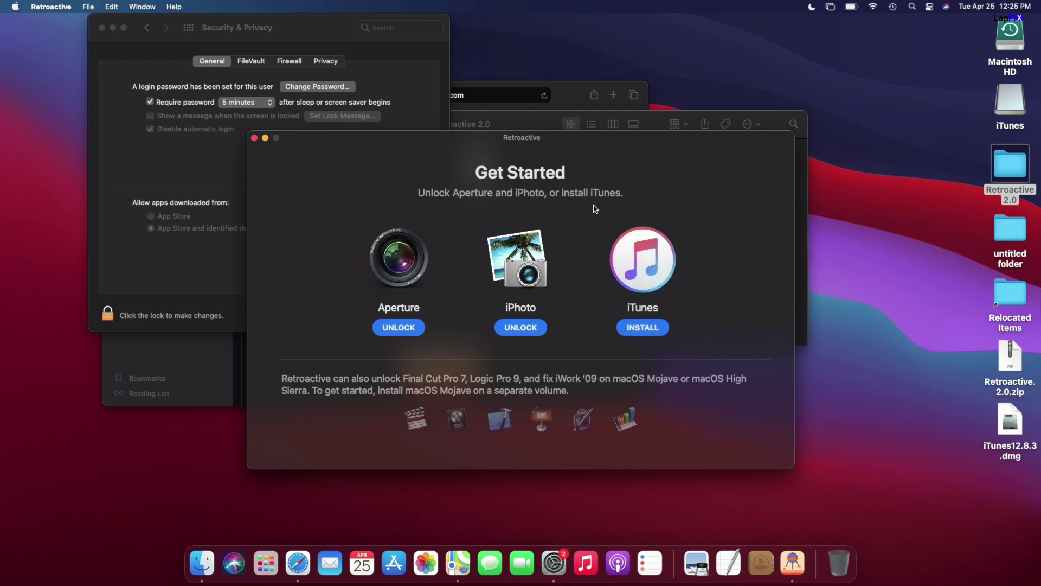
- Choose INSTALL under iTunes, continue past the version page, and authenticate to start installing
left_click(638, 328)
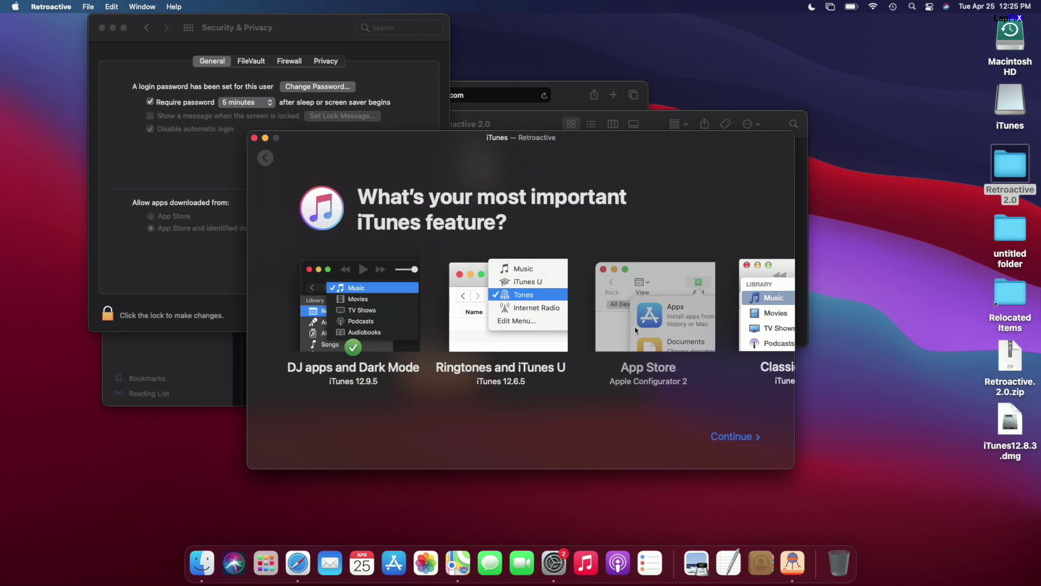
left_click(737, 437)
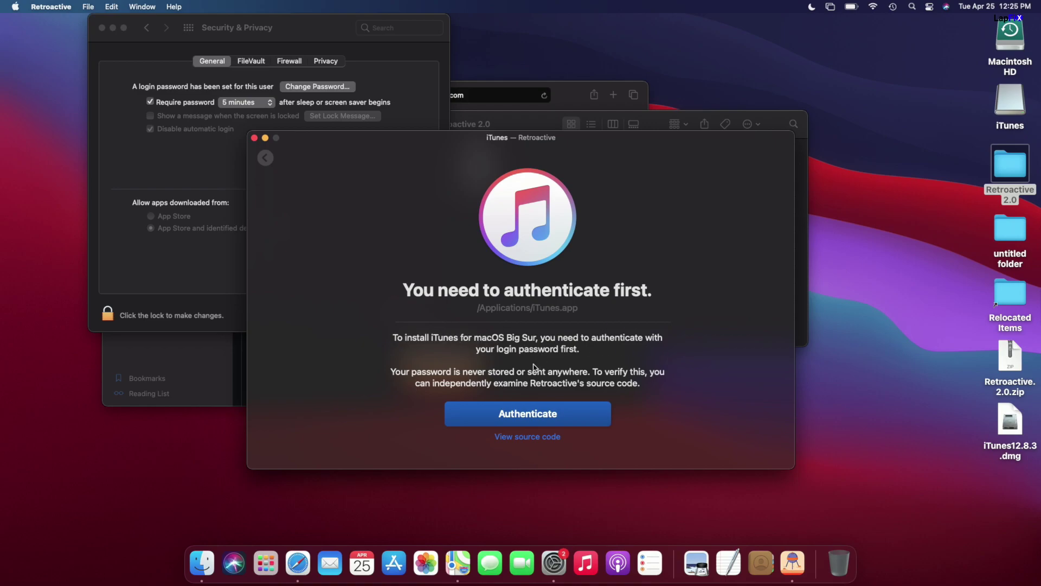
left_click(545, 423)
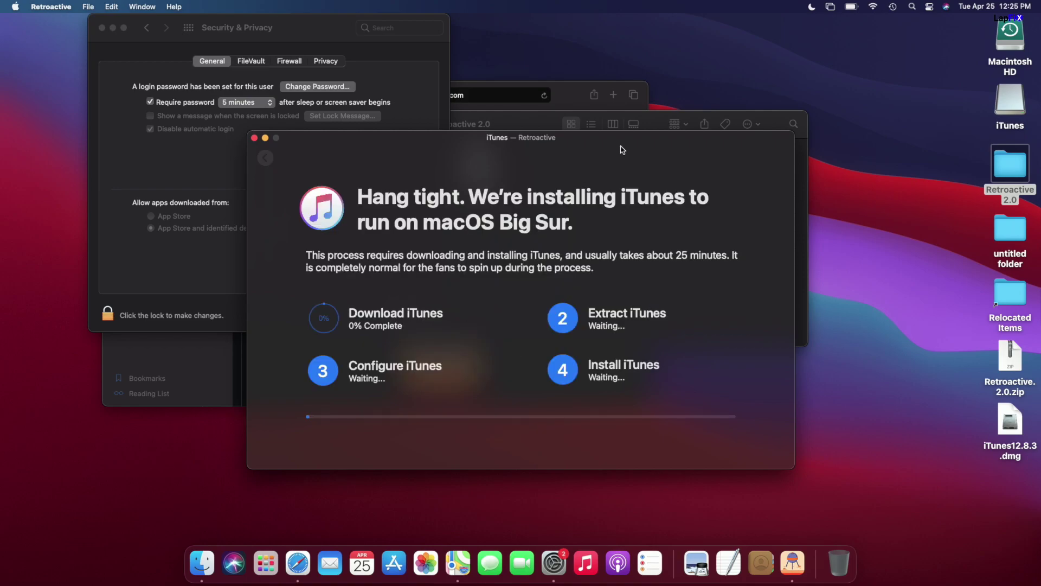
- Reposition the Retroactive window while iTunes finishes installing
left_click_drag(572, 153, 565, 151)
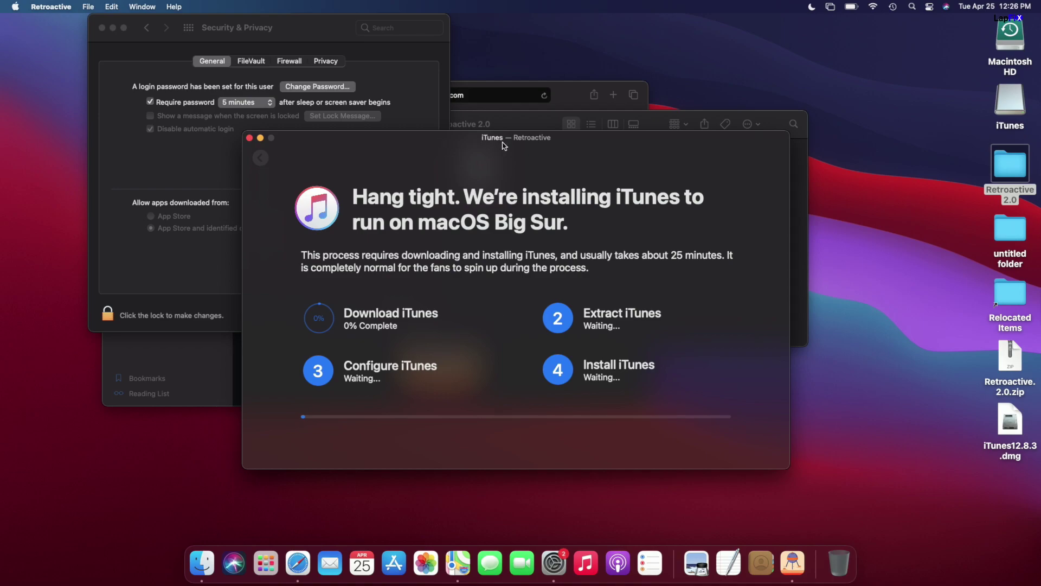
left_click_drag(504, 145, 483, 142)
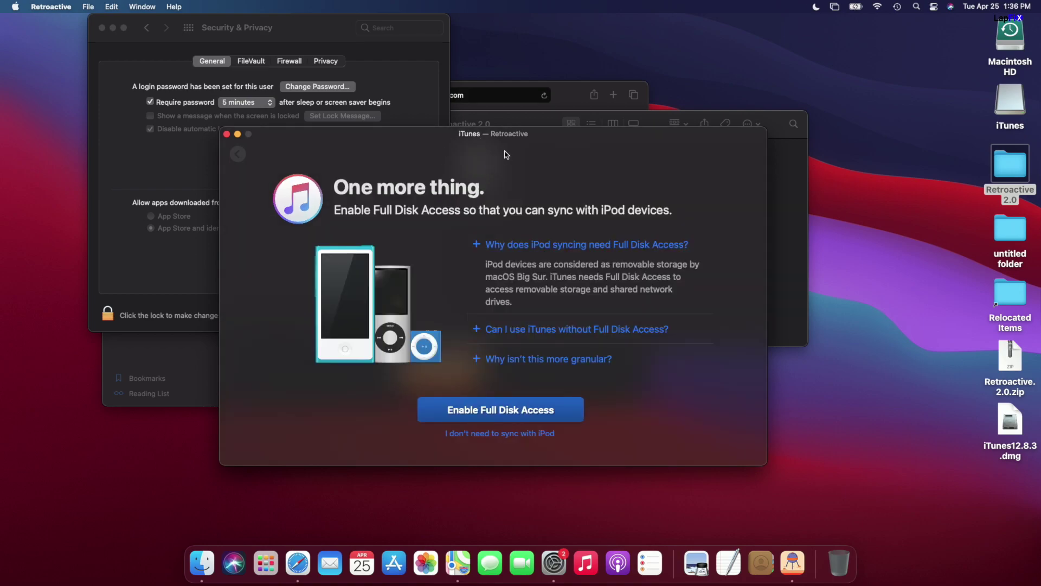
- Add iTunes from Applications to the Full Disk Access list, then finish in Retroactive
left_click(518, 412)
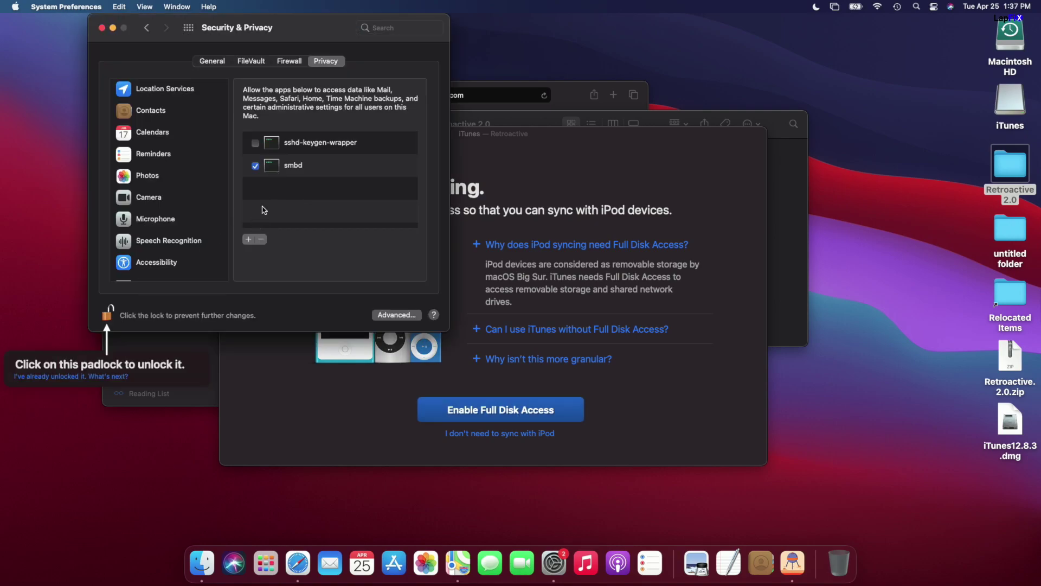
left_click(248, 239)
scroll(185, 215, "down", 5)
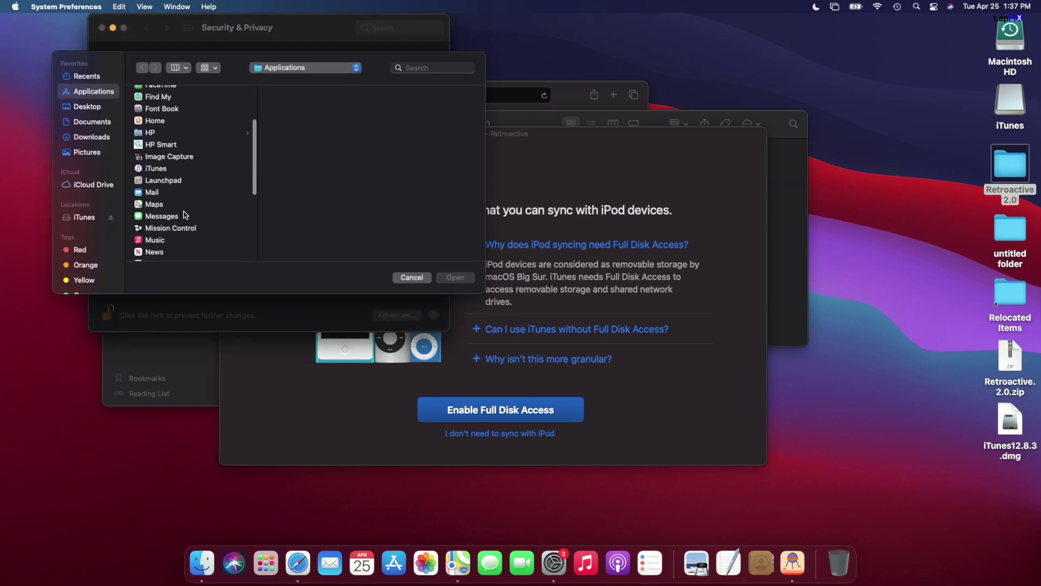
left_click_drag(156, 173, 304, 162)
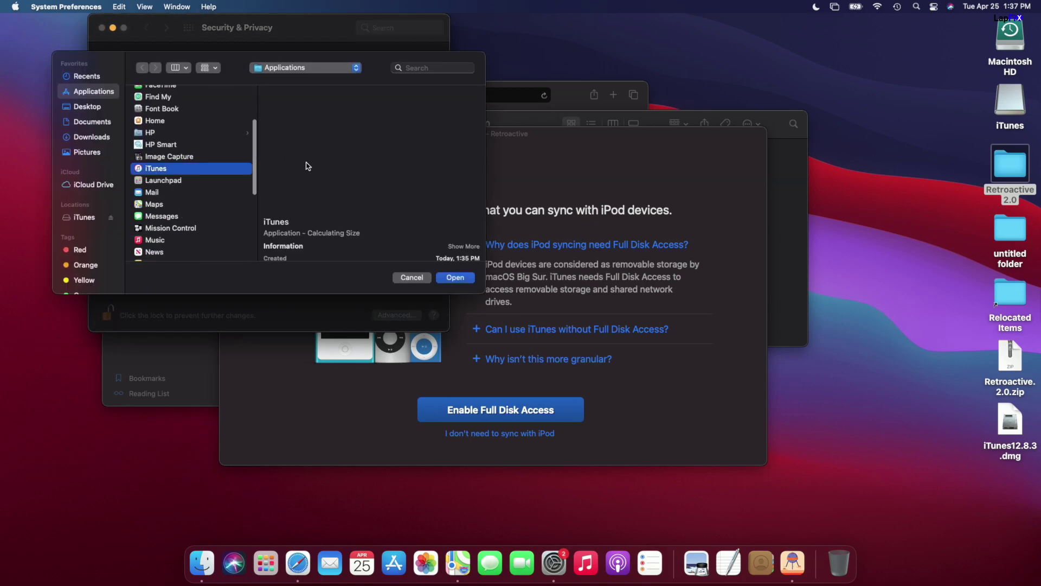
left_click(461, 280)
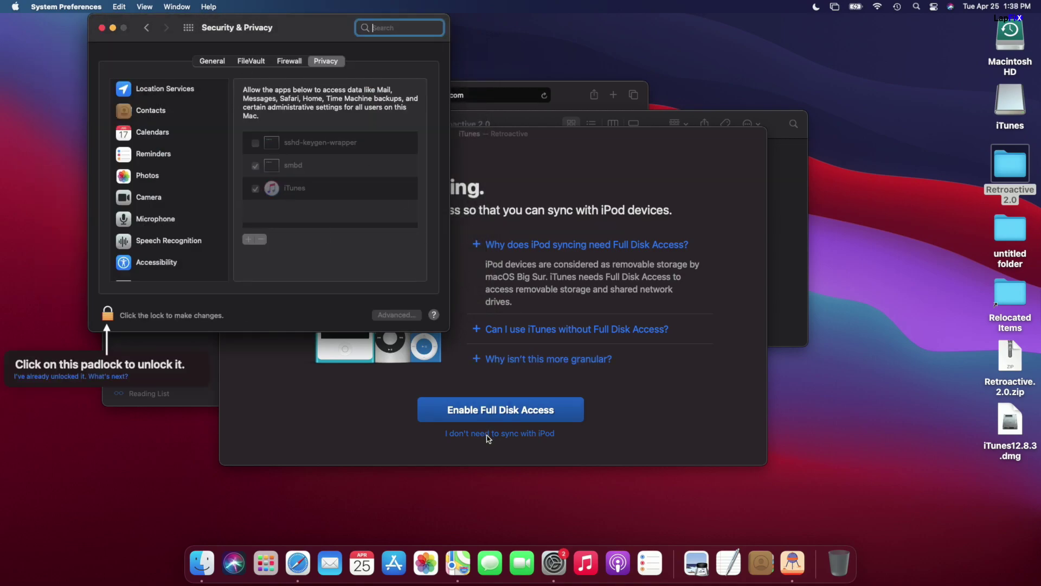
left_click(586, 332)
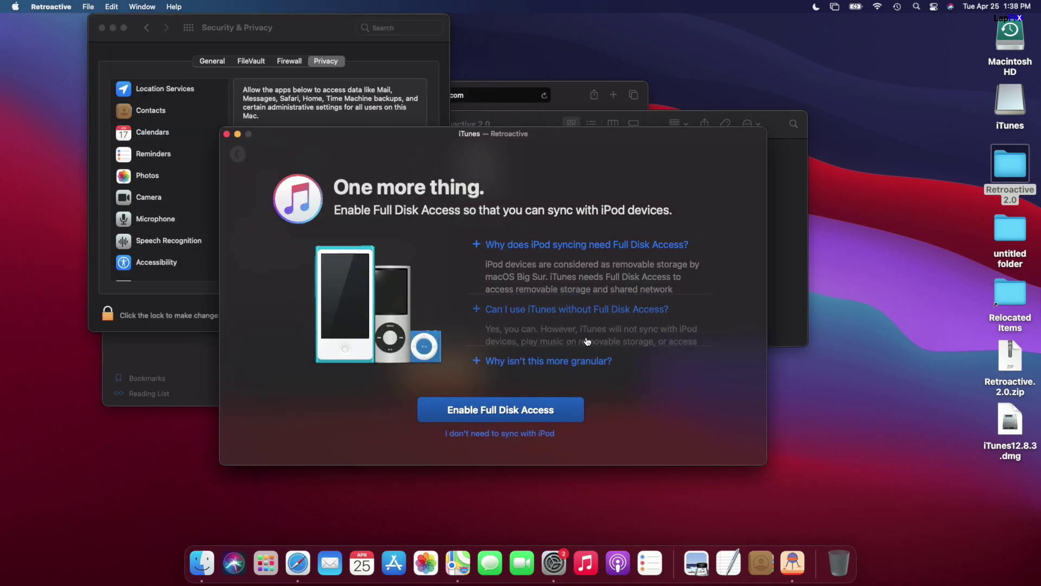
left_click(492, 433)
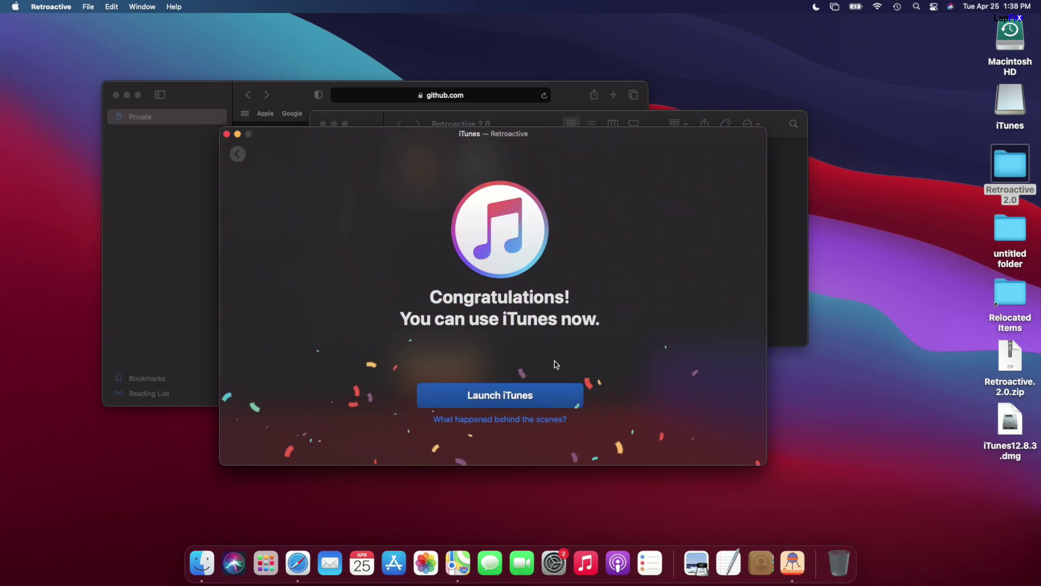
- Launch iTunes and set its Dock icon to Keep in Dock
left_click(493, 396)
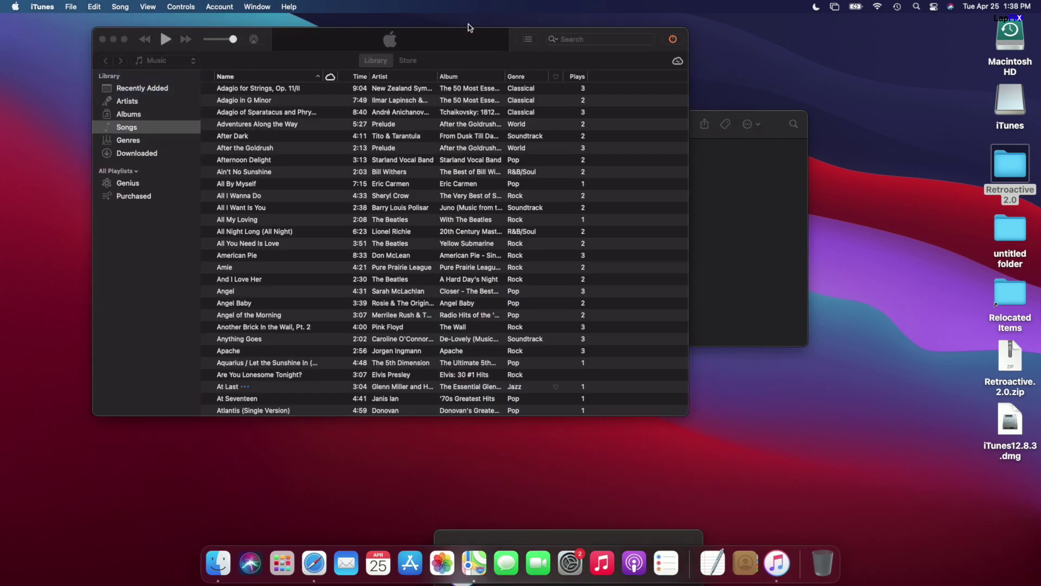
right_click(777, 564)
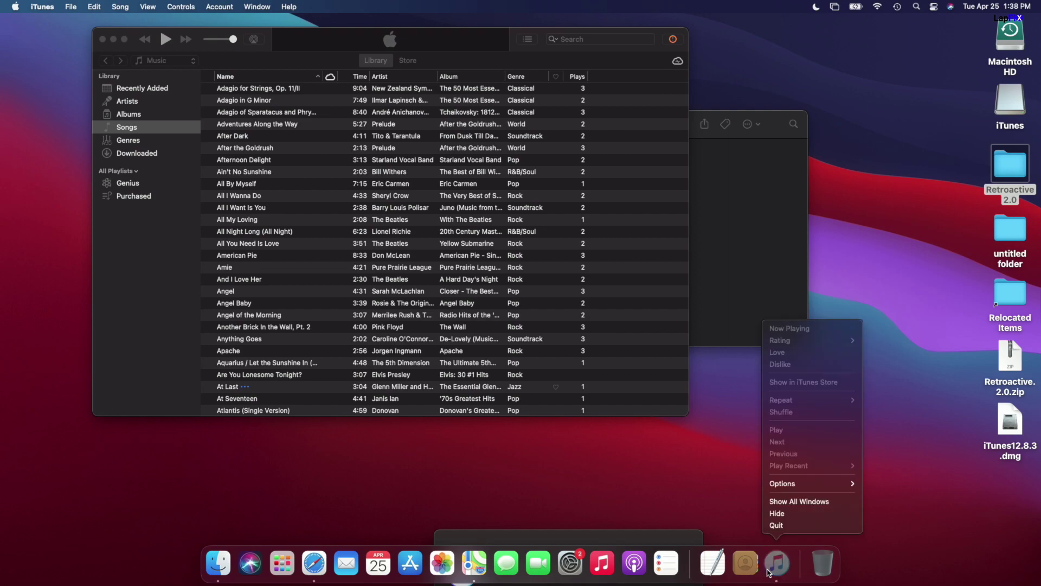
mouse_move(811, 486)
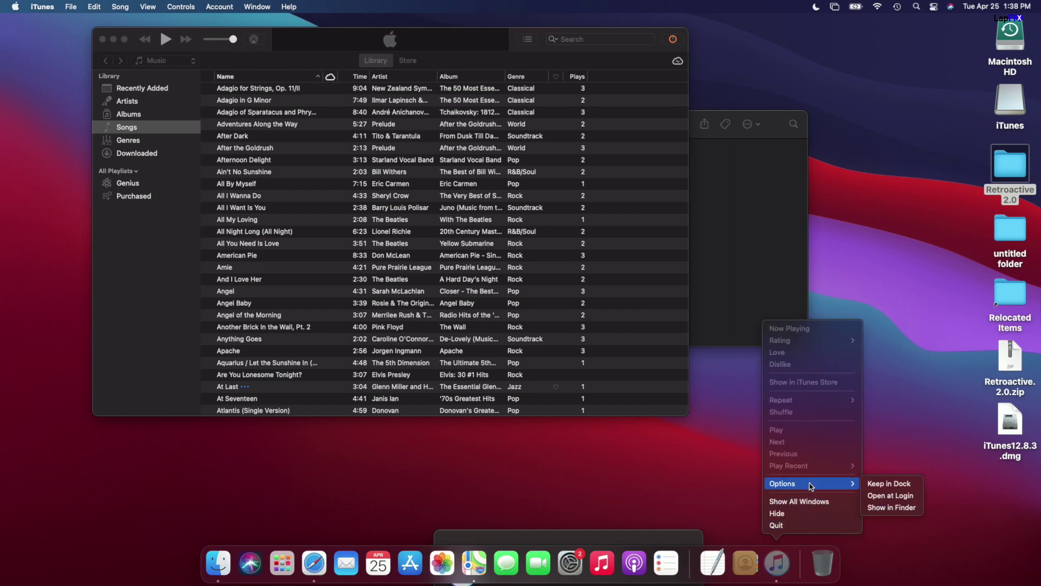
left_click(877, 483)
- Move iTunes beside Music in the Dock and remove Music from the Dock
left_click_drag(695, 562, 631, 566)
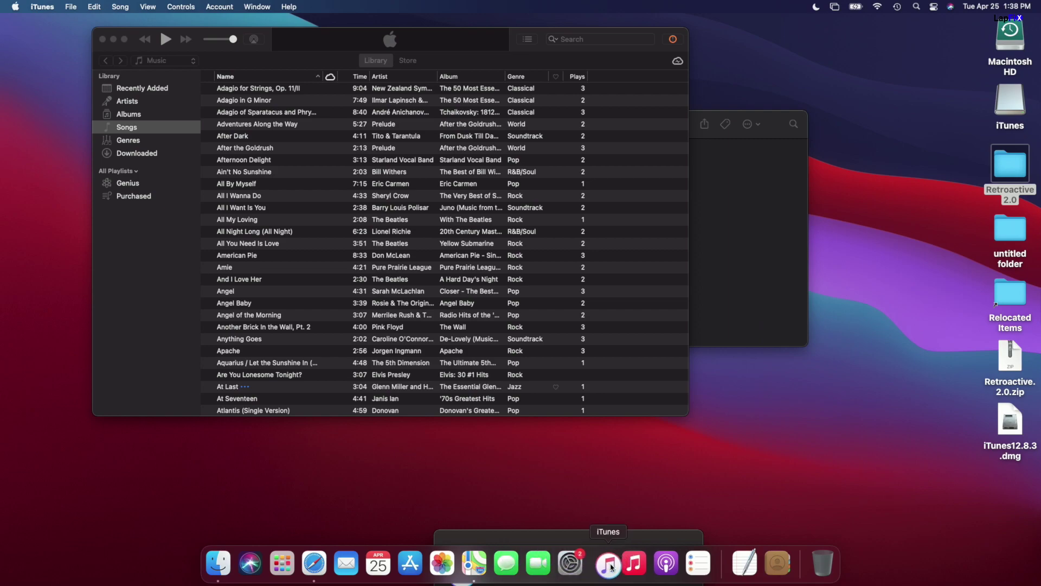
right_click(631, 567)
mouse_move(648, 495)
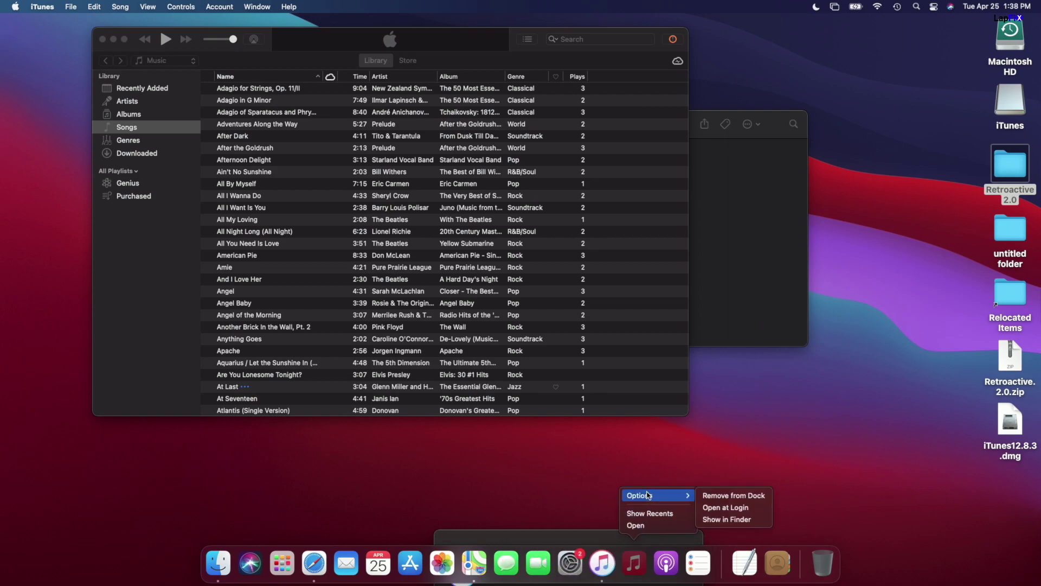
left_click(711, 495)
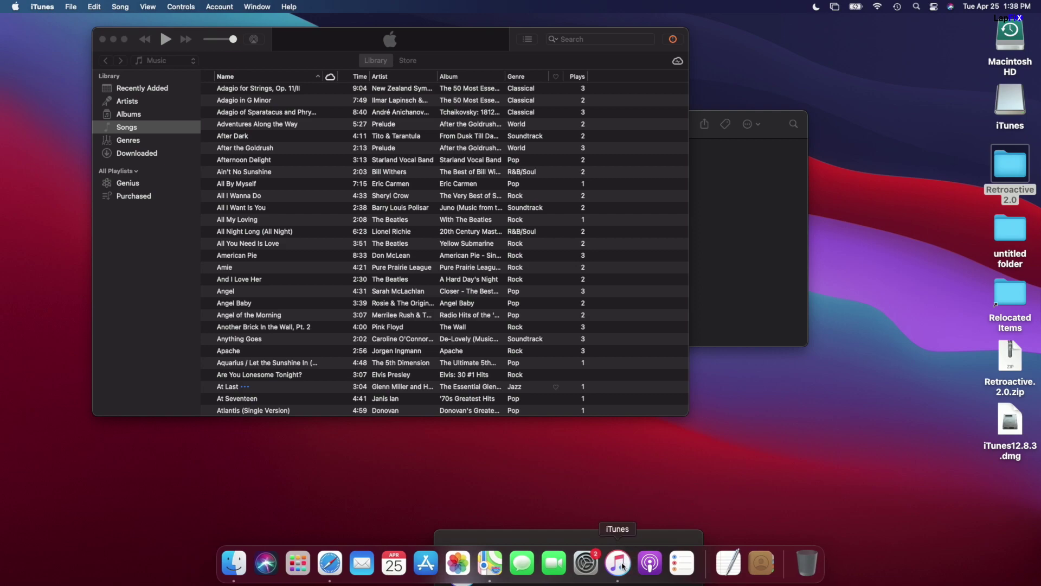